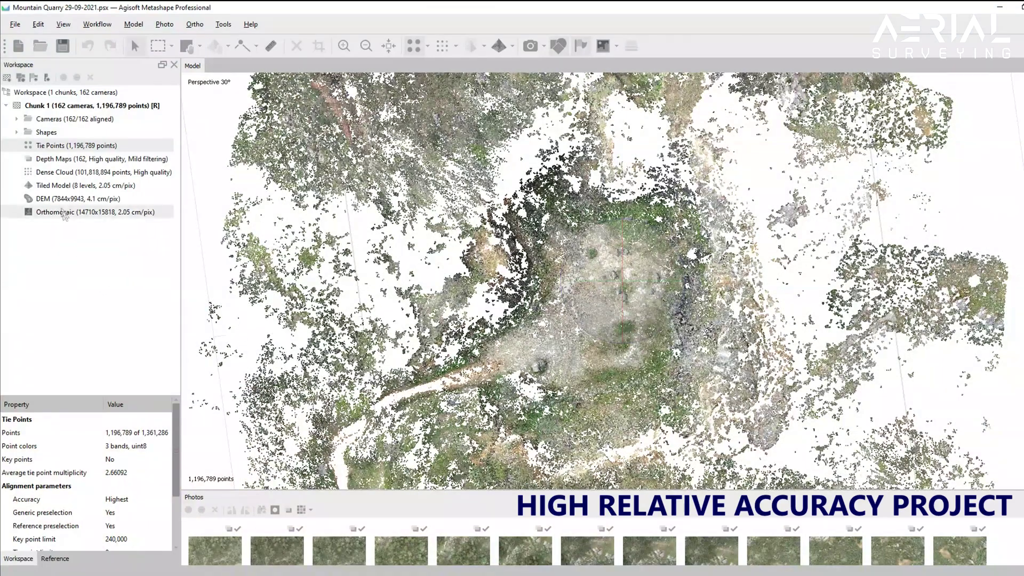
Display the Mountain Quarry textured tiled model in the Model view
{"action": "left_click", "coordinate": [69, 185]}
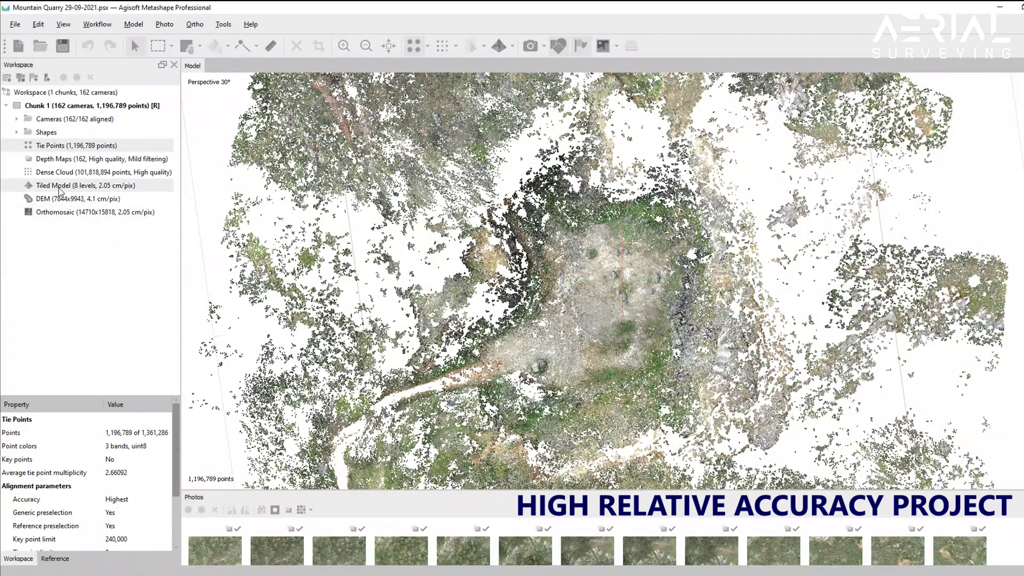
Orbit the tiled model to an oblique view of the quarry
{"action": "scroll", "coordinate": [647, 304], "scroll_direction": "up", "scroll_amount": 5}
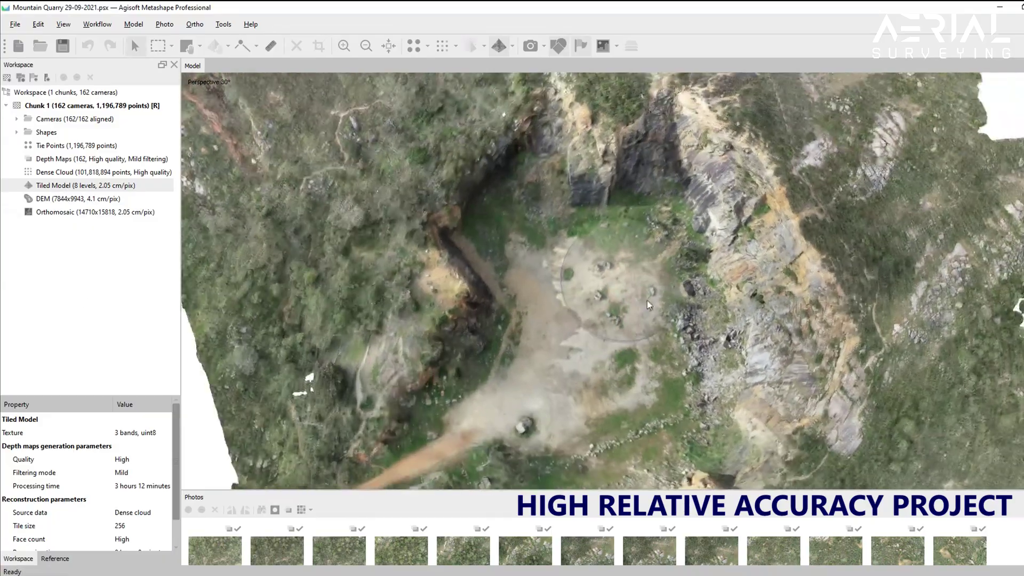
{"action": "left_click_drag", "start_coordinate": [648, 305], "coordinate": [652, 253]}
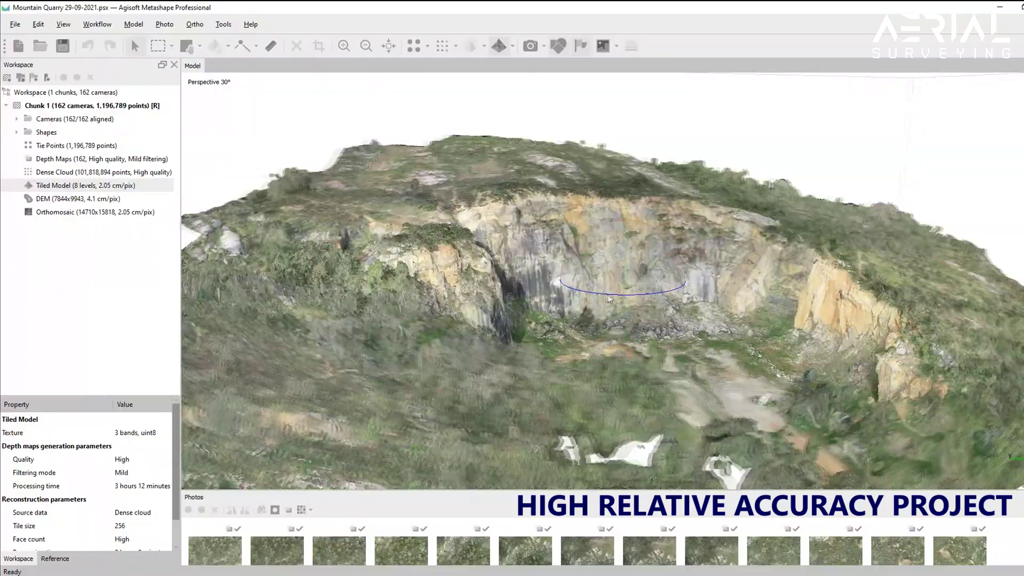
{"action": "scroll", "coordinate": [660, 280], "scroll_direction": "up", "scroll_amount": 5}
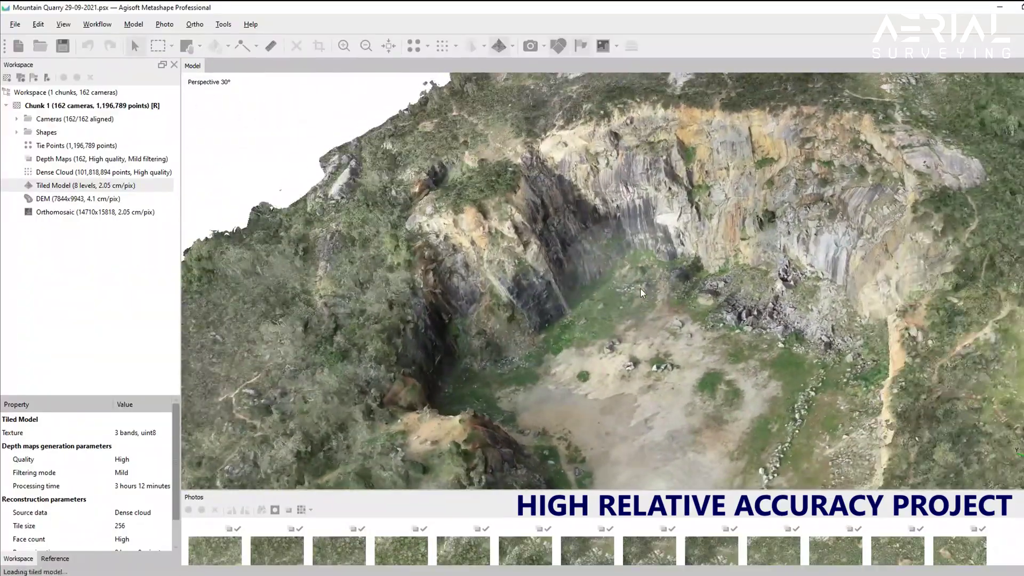
Inspect the DEM and then the orthomosaic in the 2D view, zooming in on each
{"action": "double_click", "coordinate": [131, 199]}
{"action": "scroll", "coordinate": [609, 314], "scroll_direction": "up", "scroll_amount": 5}
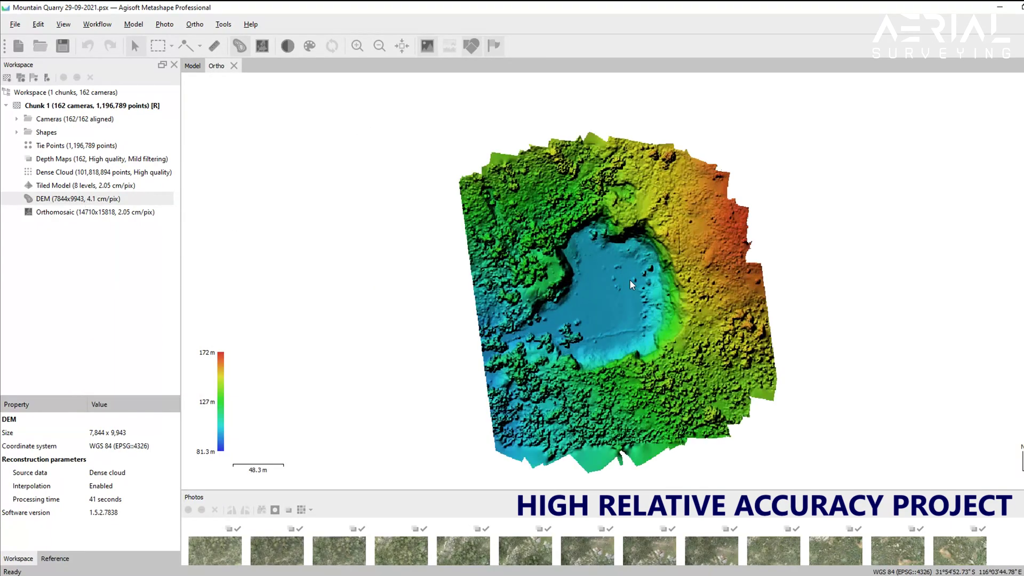
{"action": "scroll", "coordinate": [590, 322], "scroll_direction": "up", "scroll_amount": 3}
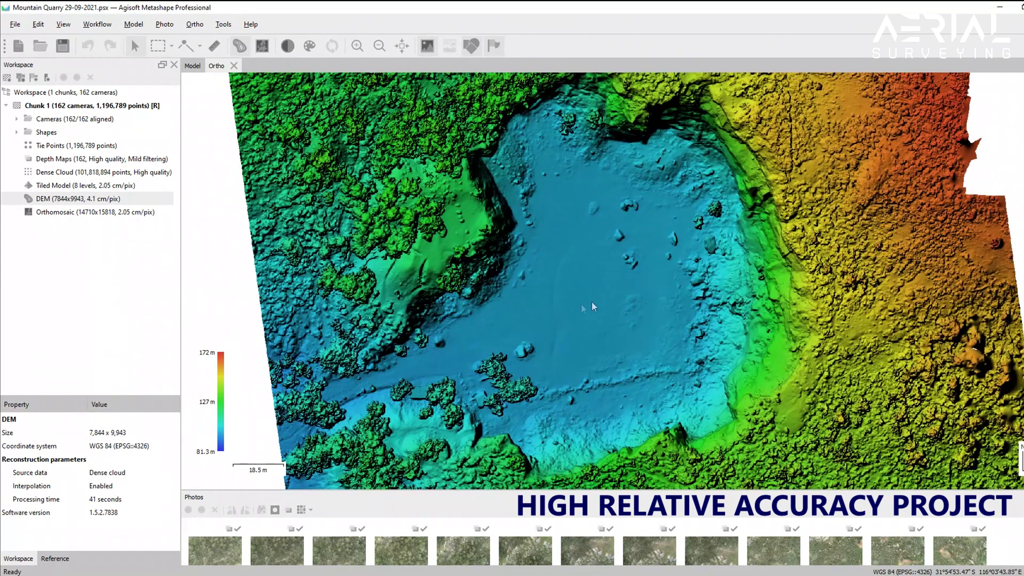
{"action": "double_click", "coordinate": [95, 211]}
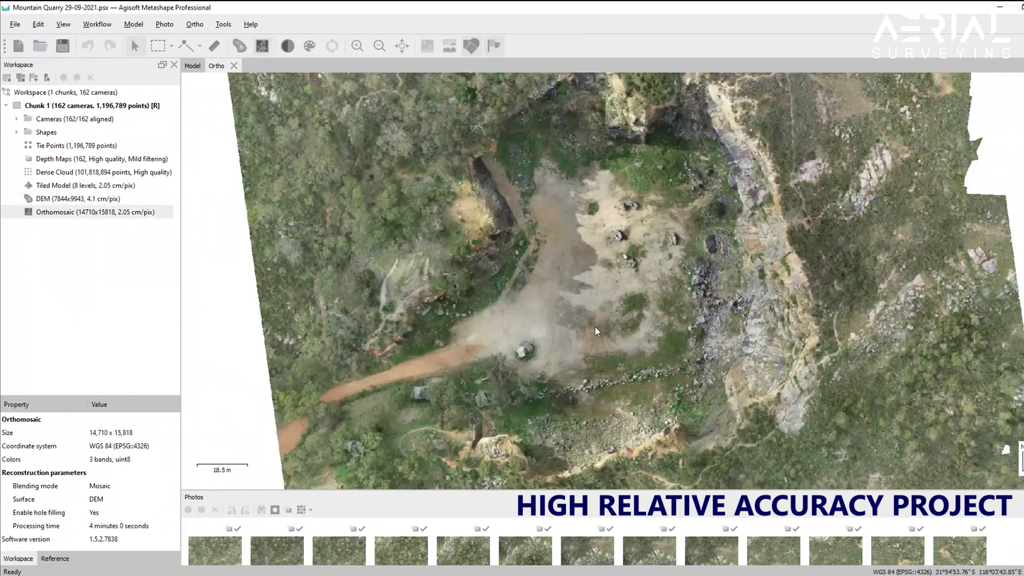
{"action": "scroll", "coordinate": [603, 326], "scroll_direction": "up", "scroll_amount": 4}
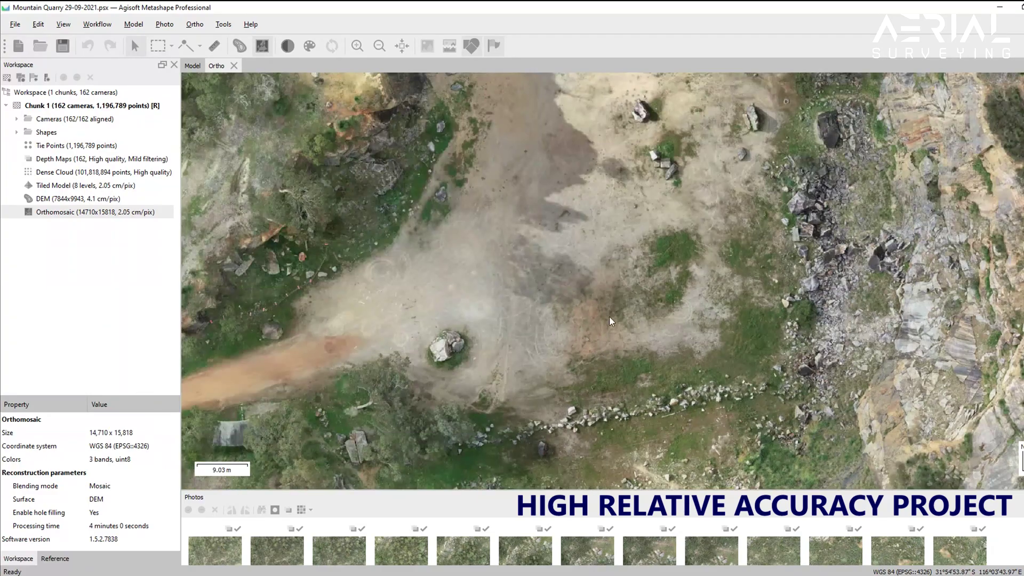
{"action": "scroll", "coordinate": [611, 321], "scroll_direction": "up", "scroll_amount": 1}
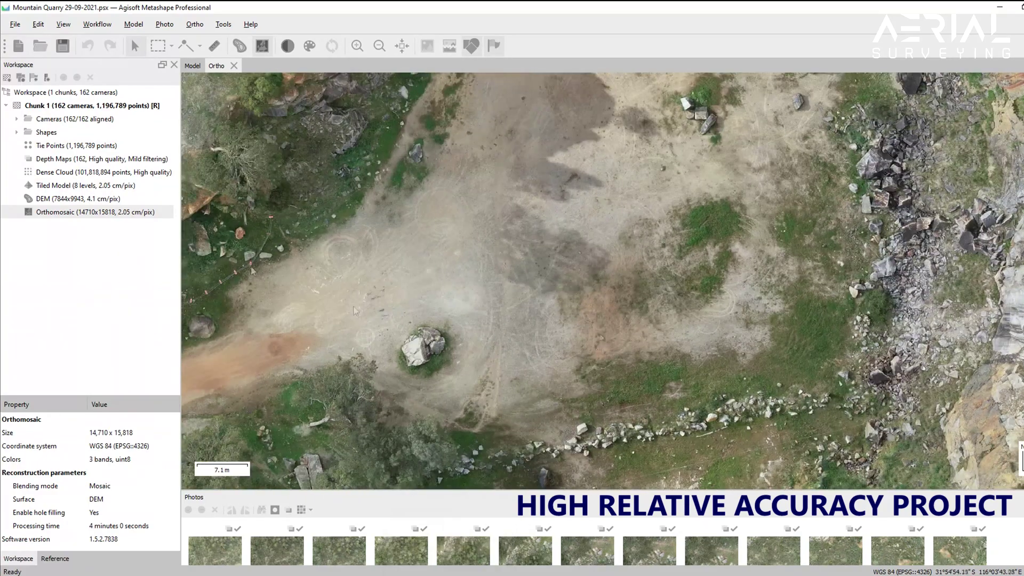
View the dense cloud from above, then return to the full colour-coded DEM
{"action": "double_click", "coordinate": [95, 171]}
{"action": "left_click_drag", "start_coordinate": [648, 299], "coordinate": [652, 313]}
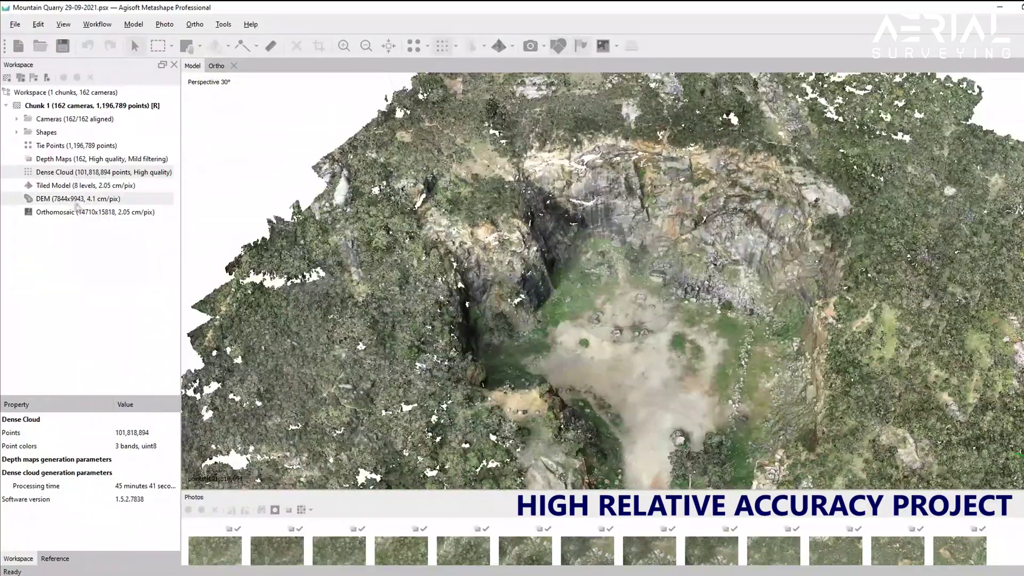
{"action": "double_click", "coordinate": [78, 198]}
{"action": "scroll", "coordinate": [654, 327], "scroll_direction": "down", "scroll_amount": 5}
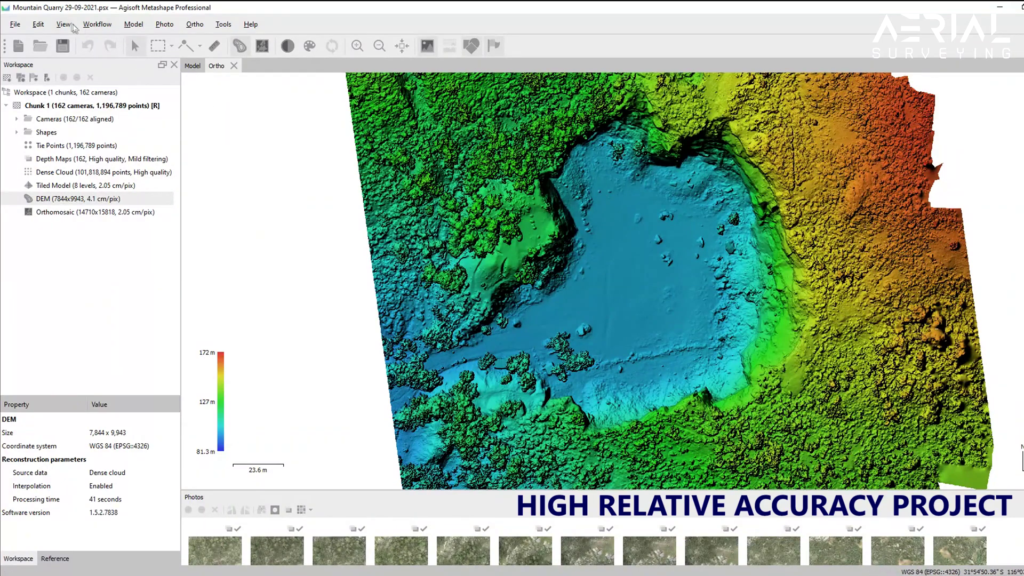
{"action": "left_click", "coordinate": [171, 46]}
Draw a polygon on the DEM outlining the quarry rim
{"action": "left_click", "coordinate": [199, 45]}
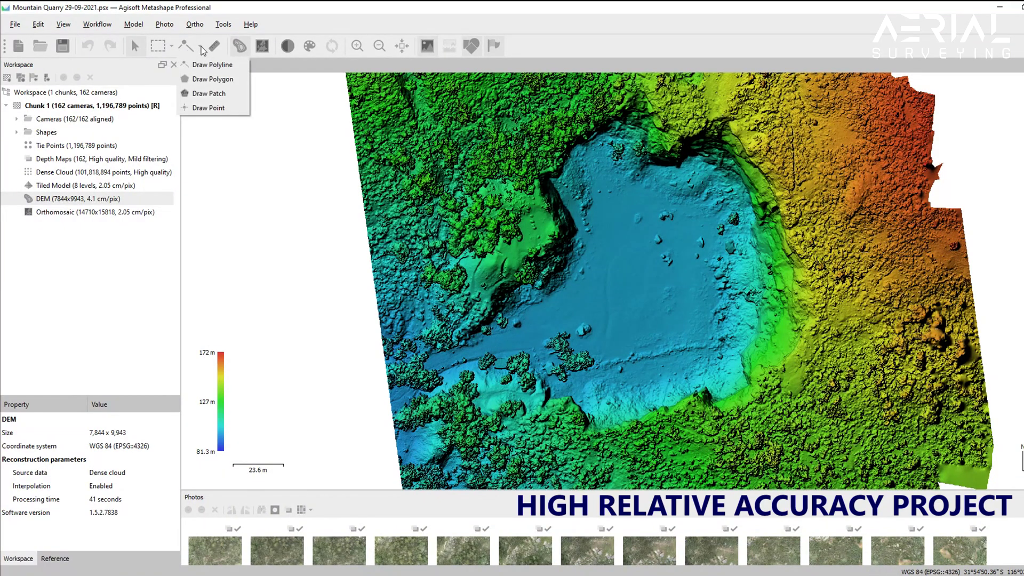
{"action": "left_click", "coordinate": [193, 93]}
{"action": "left_click", "coordinate": [428, 331]}
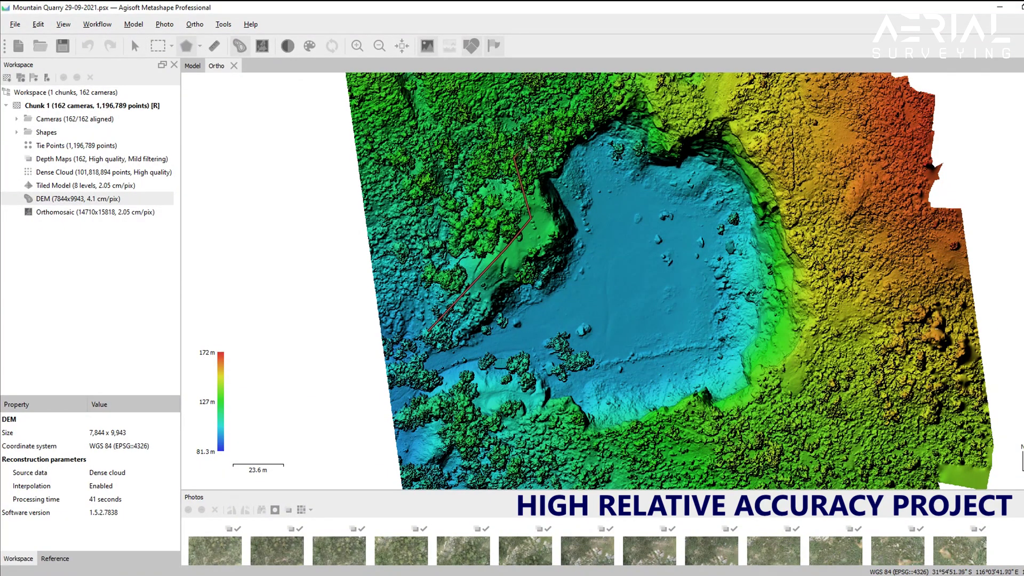
{"action": "left_click", "coordinate": [833, 332]}
{"action": "left_click", "coordinate": [790, 404]}
{"action": "left_click", "coordinate": [719, 429]}
{"action": "right_click", "coordinate": [428, 335]}
{"action": "left_click", "coordinate": [428, 333]}
Measure the polygon and review its volume figures against a best-fit plane
{"action": "right_click", "coordinate": [487, 284]}
{"action": "left_click", "coordinate": [486, 282]}
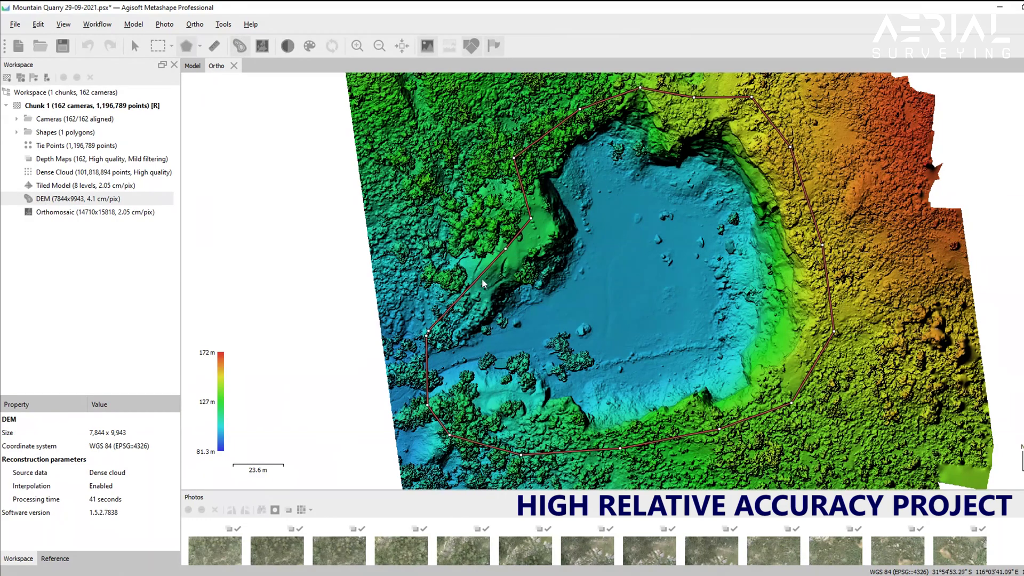
{"action": "right_click", "coordinate": [480, 275]}
{"action": "left_click", "coordinate": [528, 406]}
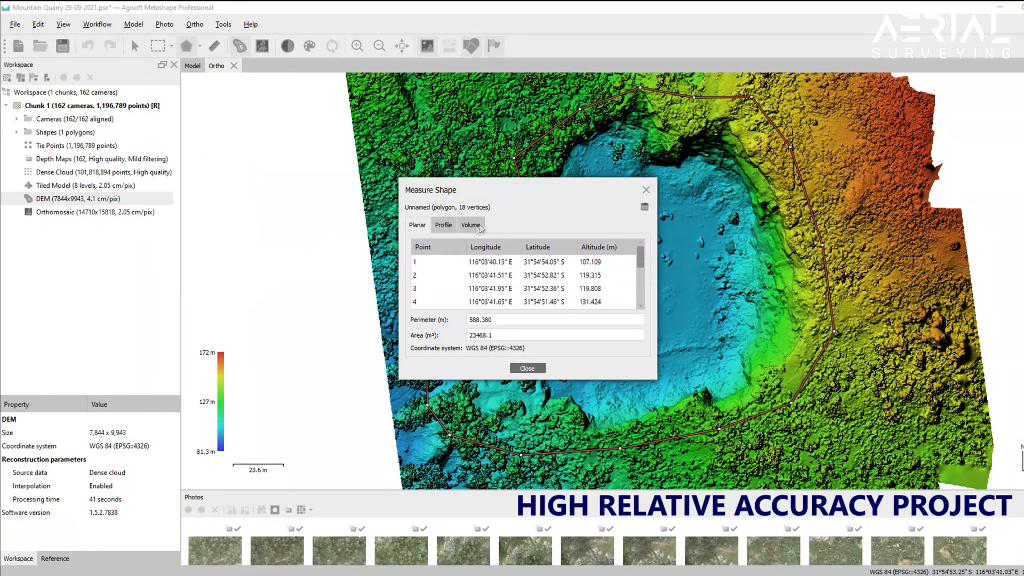
{"action": "left_click", "coordinate": [472, 226]}
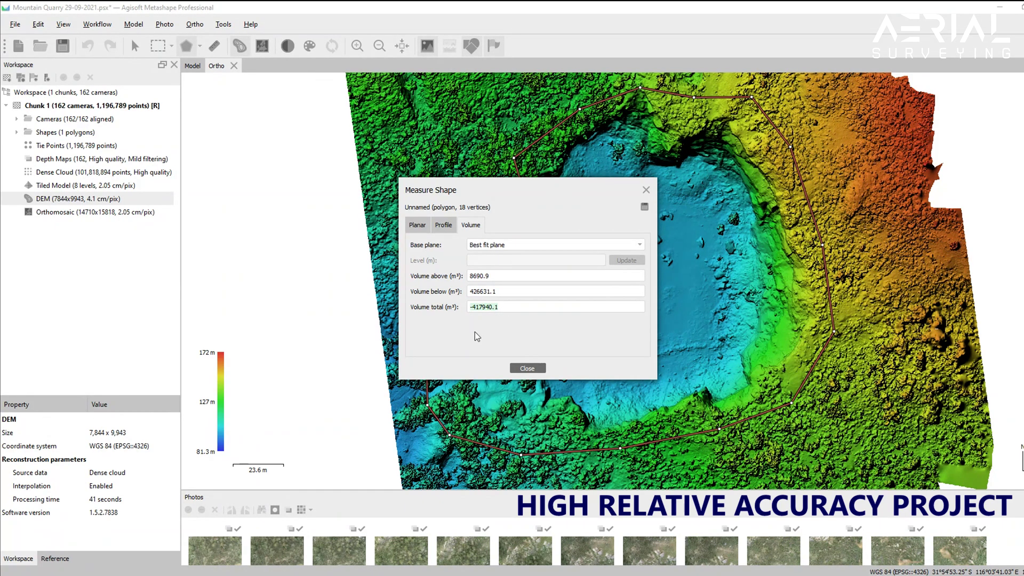
{"action": "left_click", "coordinate": [525, 368]}
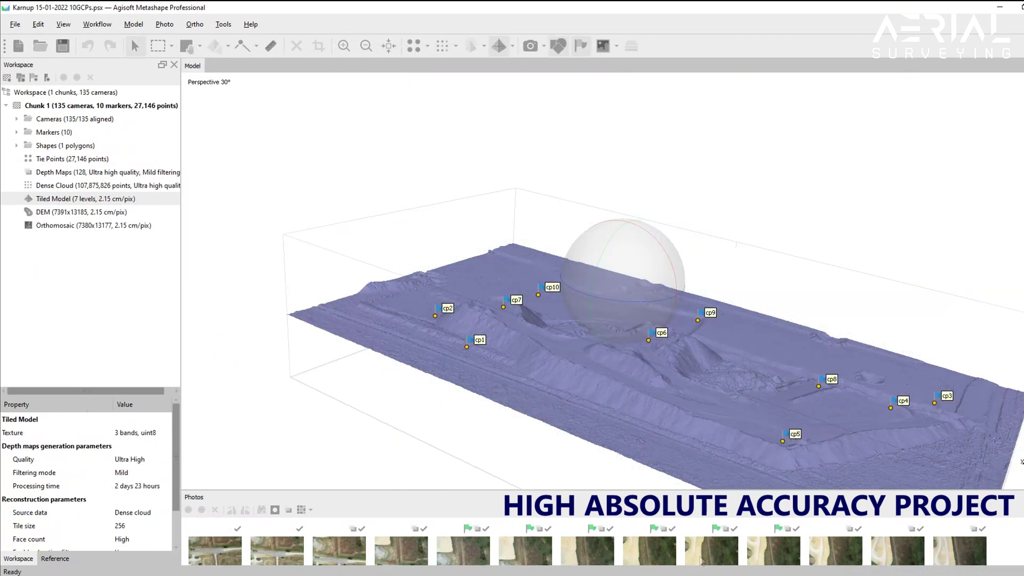
{"action": "left_click_drag", "start_coordinate": [623, 310], "coordinate": [772, 260]}
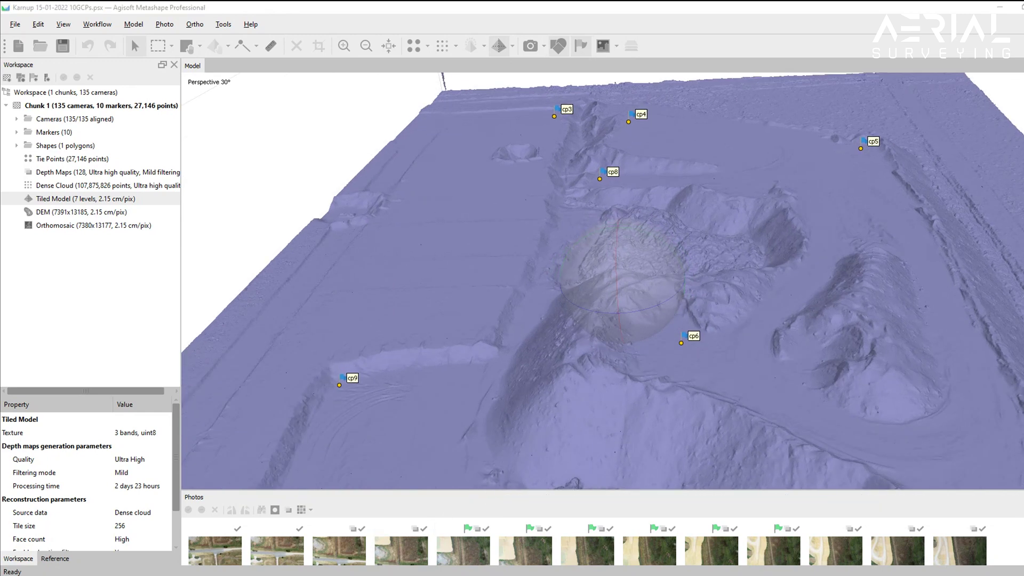
Inspect the Karnup tiled model and its ten cp checkpoint markers up close
{"action": "mouse_move", "coordinate": [341, 571]}
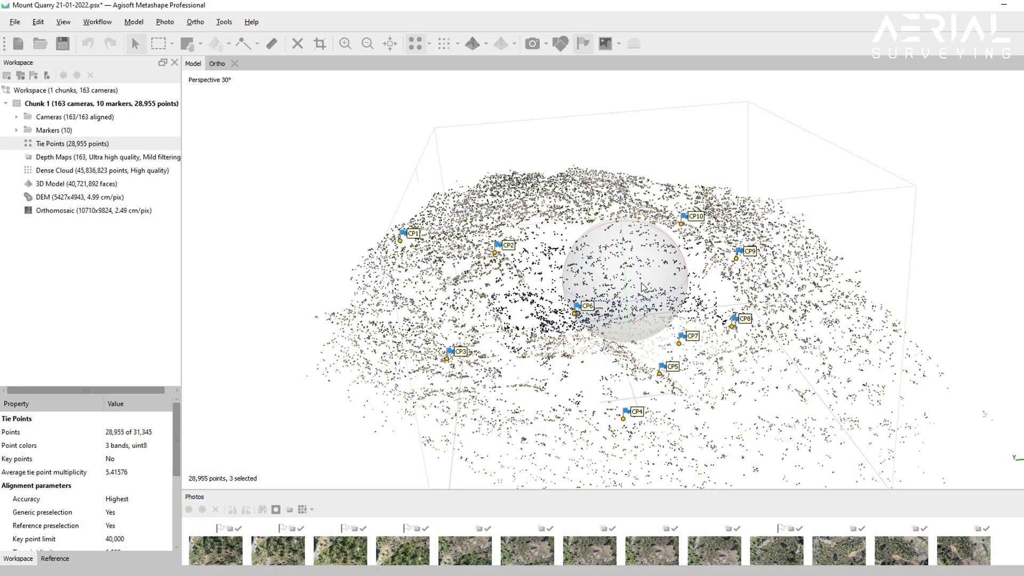
Tilt the Mount Quarry dense cloud top-down to show cameras and markers CP4–CP10
{"action": "mouse_move", "coordinate": [642, 287]}
{"action": "left_mouse_down"}
{"action": "mouse_move", "coordinate": [646, 304]}
{"action": "mouse_move", "coordinate": [592, 295]}
{"action": "mouse_move", "coordinate": [629, 274]}
{"action": "mouse_move", "coordinate": [589, 292]}
{"action": "mouse_move", "coordinate": [614, 283]}
{"action": "mouse_move", "coordinate": [626, 300]}
{"action": "mouse_move", "coordinate": [604, 319]}
{"action": "mouse_move", "coordinate": [662, 316]}
{"action": "mouse_move", "coordinate": [645, 297]}
{"action": "left_mouse_up"}
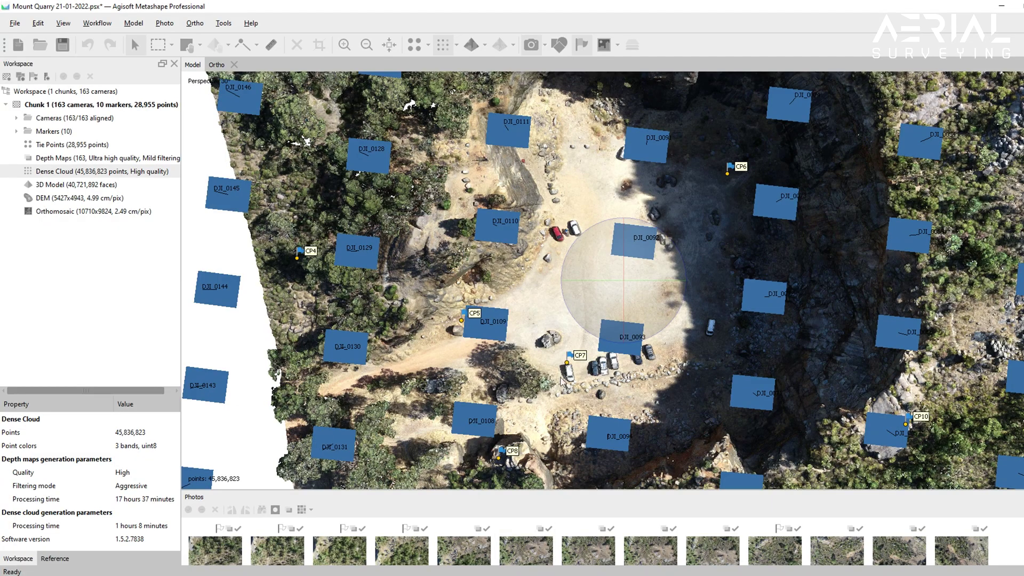
Zoom out until all 163 cameras and markers CP1–CP10 fit in the view
{"action": "scroll", "coordinate": [569, 374], "scroll_direction": "down", "scroll_amount": 3}
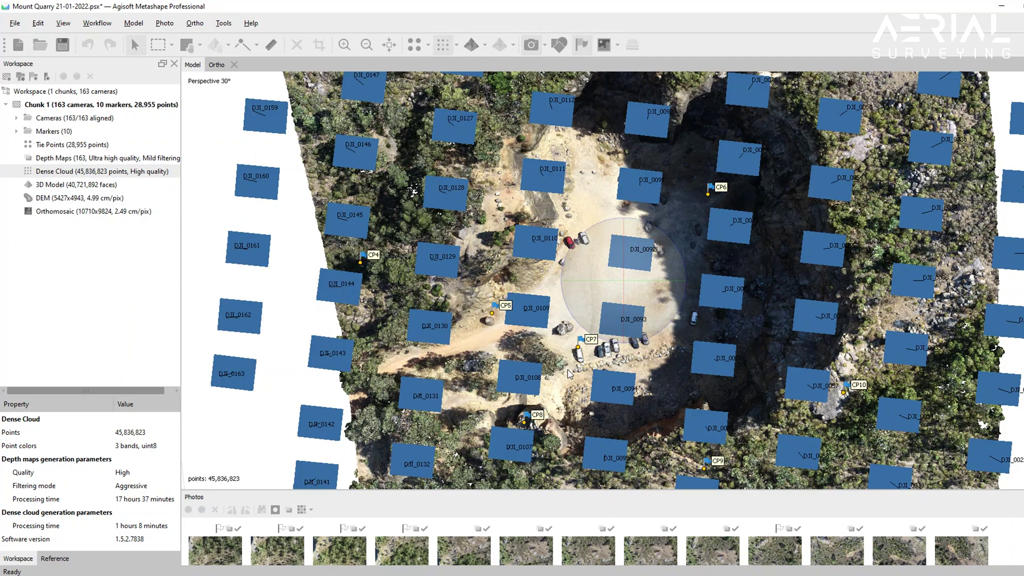
{"action": "scroll", "coordinate": [569, 375], "scroll_direction": "down", "scroll_amount": 2}
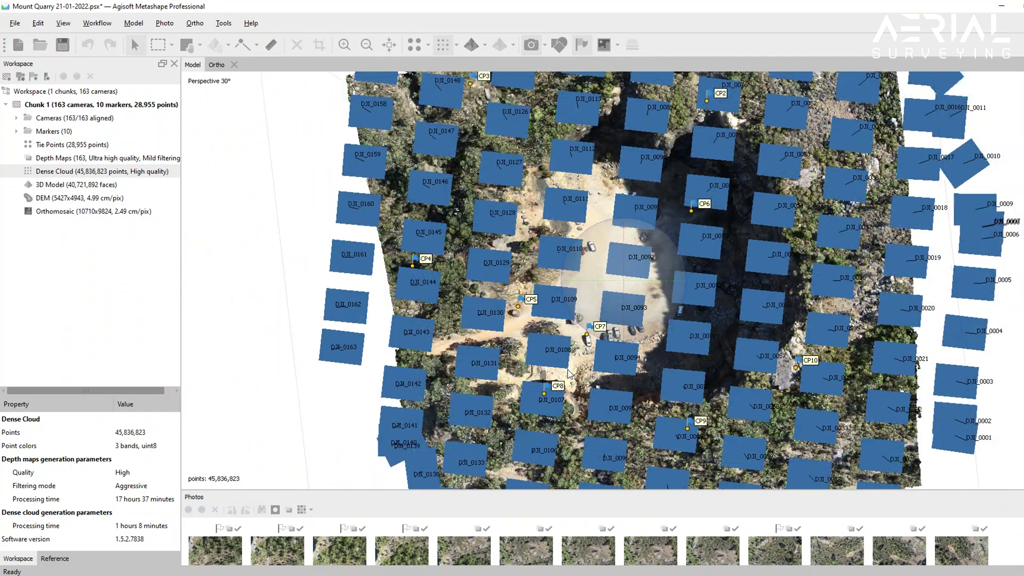
{"action": "scroll", "coordinate": [570, 374], "scroll_direction": "down", "scroll_amount": 3}
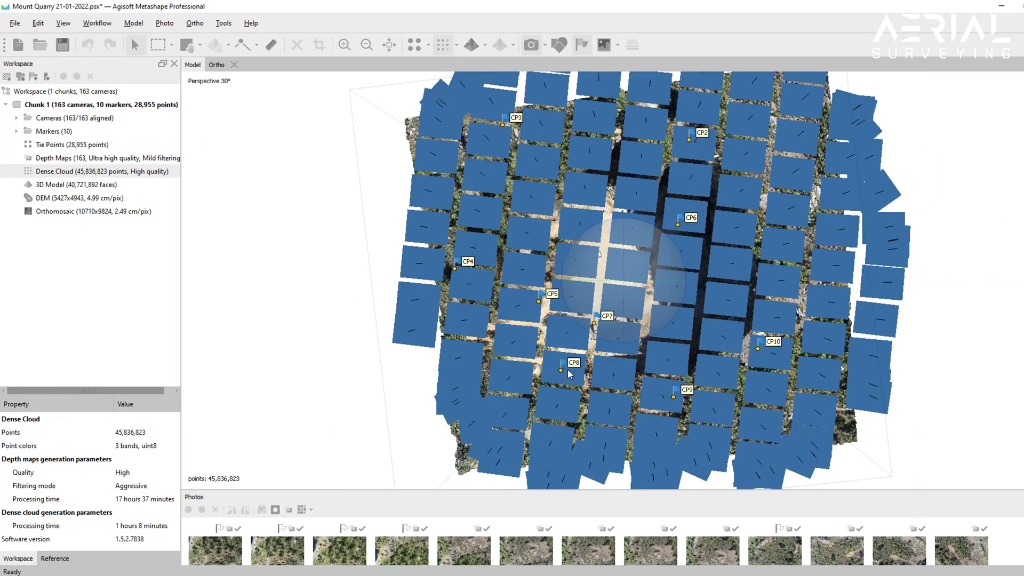
{"action": "scroll", "coordinate": [569, 374], "scroll_direction": "down", "scroll_amount": 1}
{"action": "scroll", "coordinate": [569, 375], "scroll_direction": "down", "scroll_amount": 2}
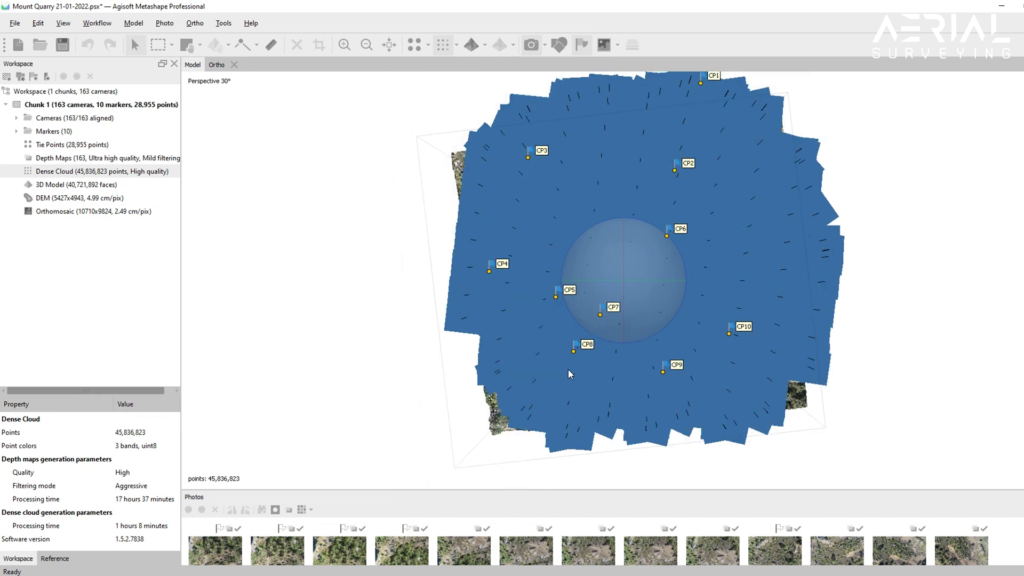
{"action": "scroll", "coordinate": [654, 297], "scroll_direction": "down", "scroll_amount": 3}
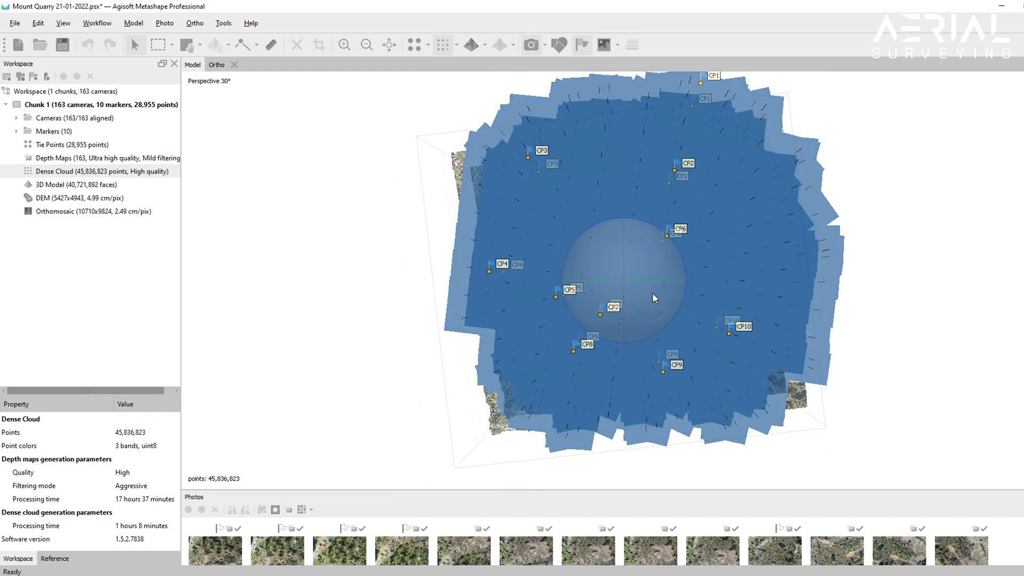